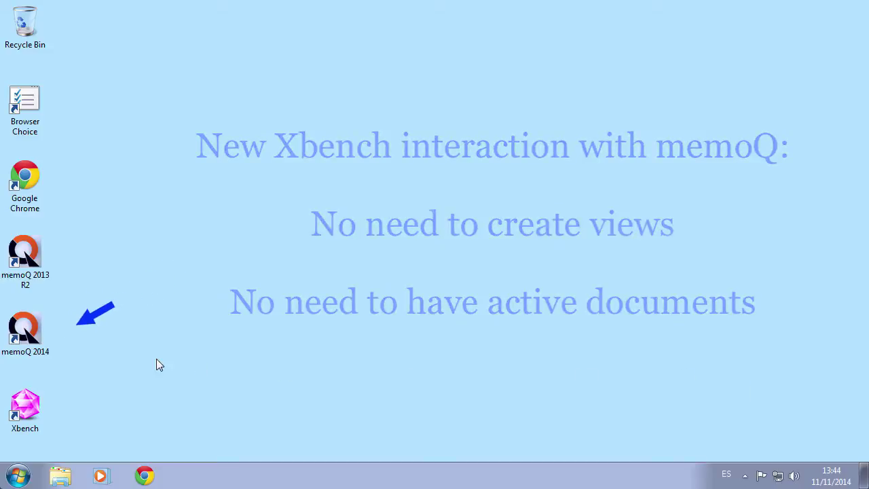
# Launch memoQ 2014 from its desktop shortcut
pyautogui.doubleClick(22, 328)
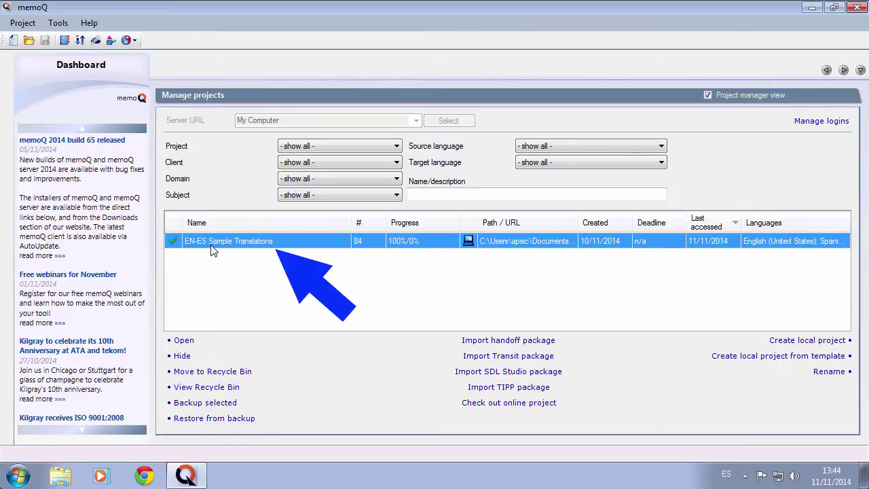
# Open the EN-ES Sample Translations project and select all five documents for bilingual export
pyautogui.click(189, 340)
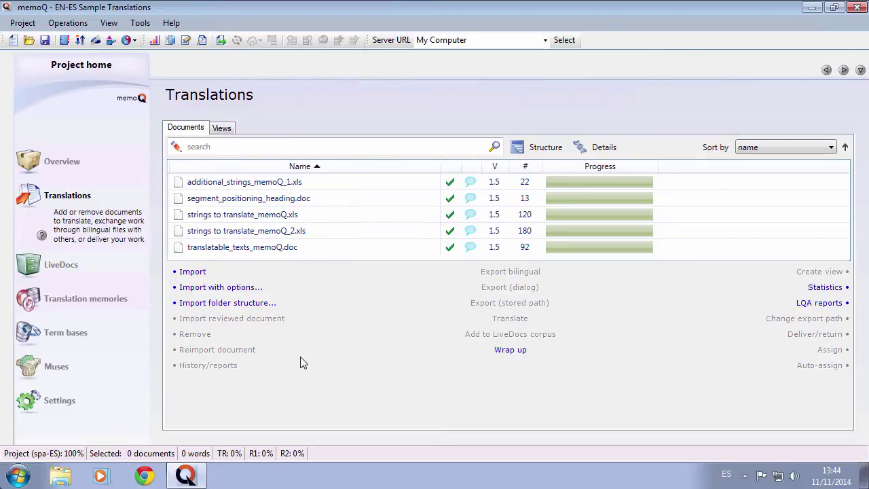
pyautogui.click(302, 182)
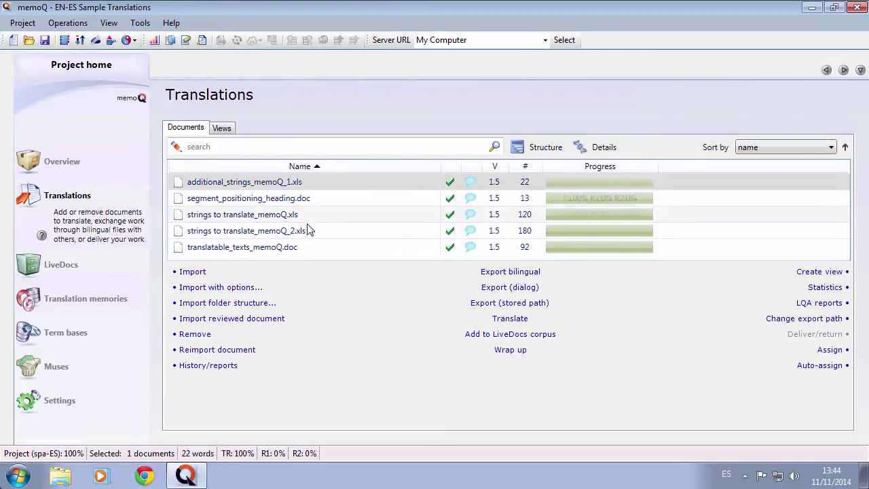
pyautogui.keyDown('shift'); pyautogui.click(316, 247); pyautogui.keyUp('shift')
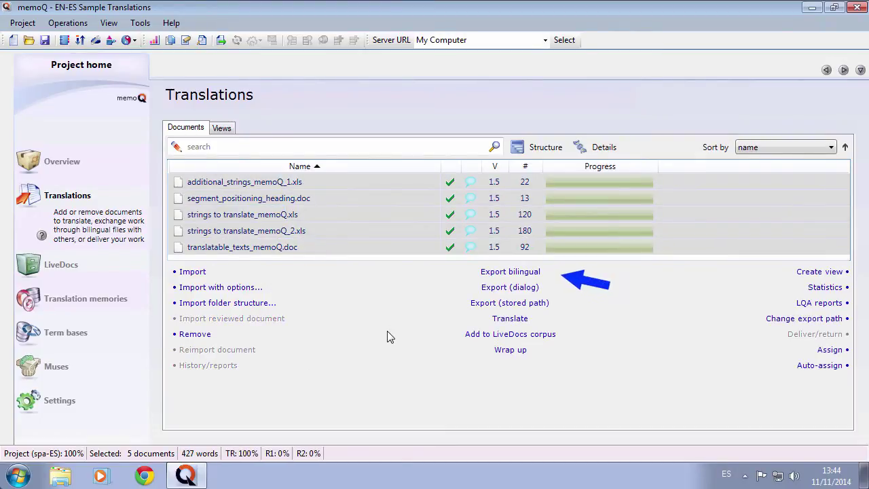
# Export the five documents as memoQ XLIFF into a new desktop folder named 'Sample Project'
pyautogui.click(522, 275)
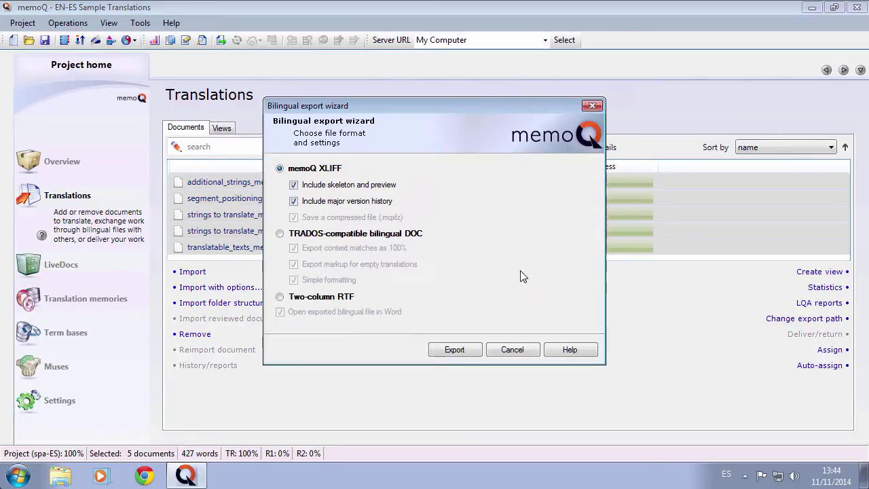
pyautogui.click(472, 351)
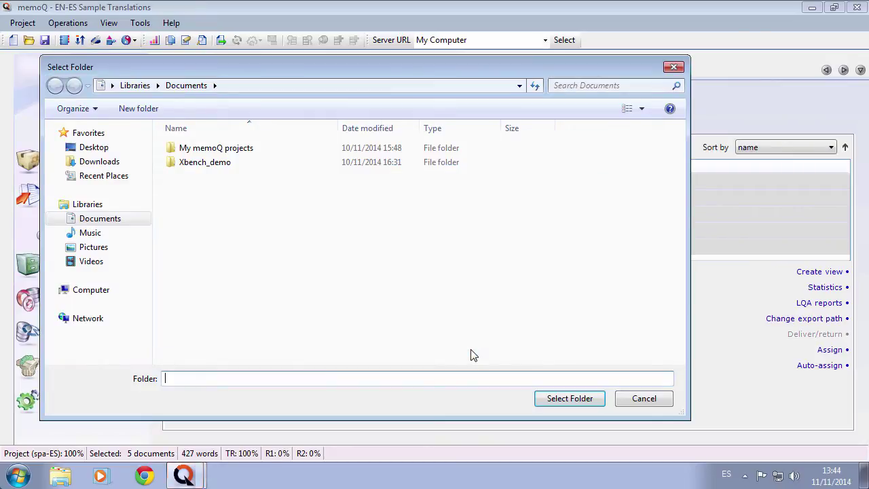
pyautogui.click(99, 154)
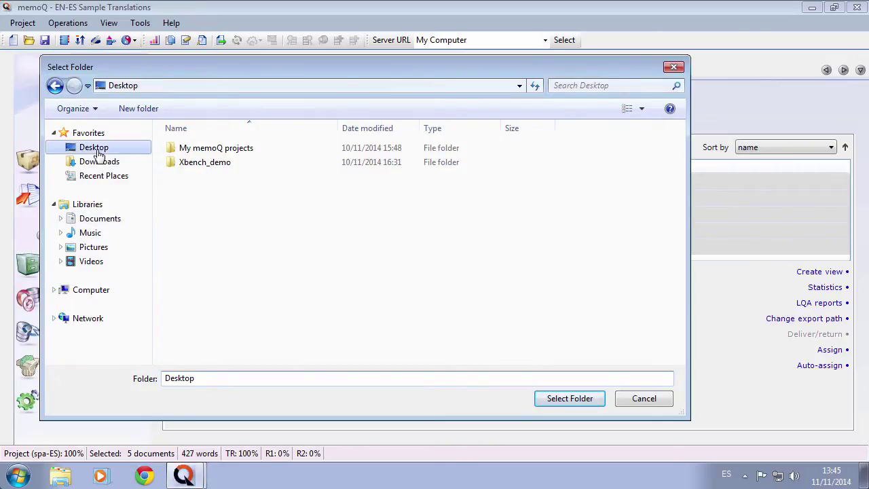
pyautogui.click(132, 109)
pyautogui.write('Sa')
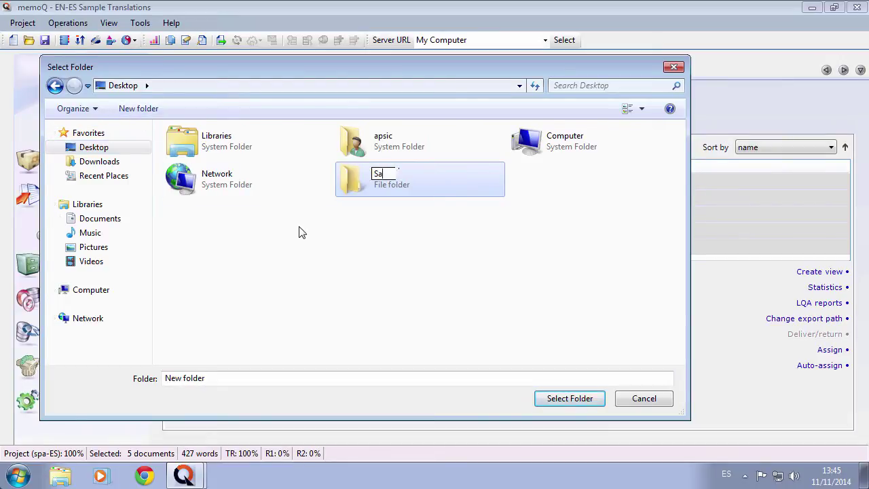
pyautogui.write('mple Pro')
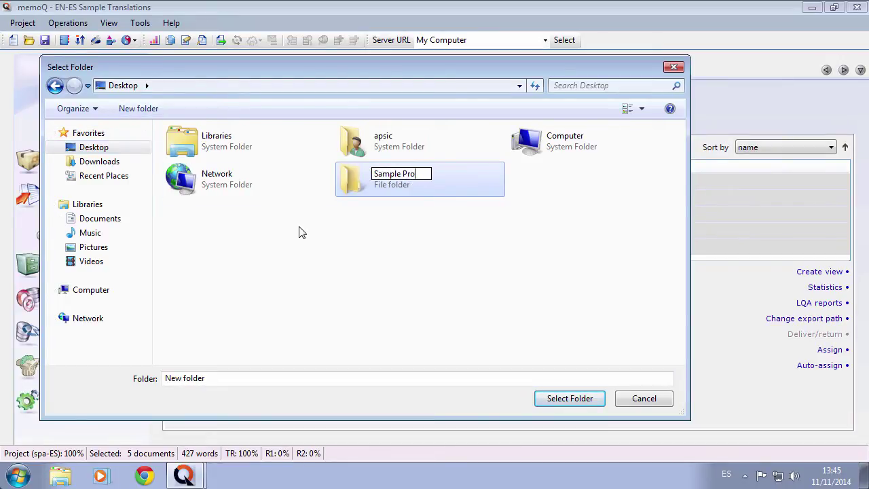
pyautogui.write('ject')
pyautogui.press('Return')
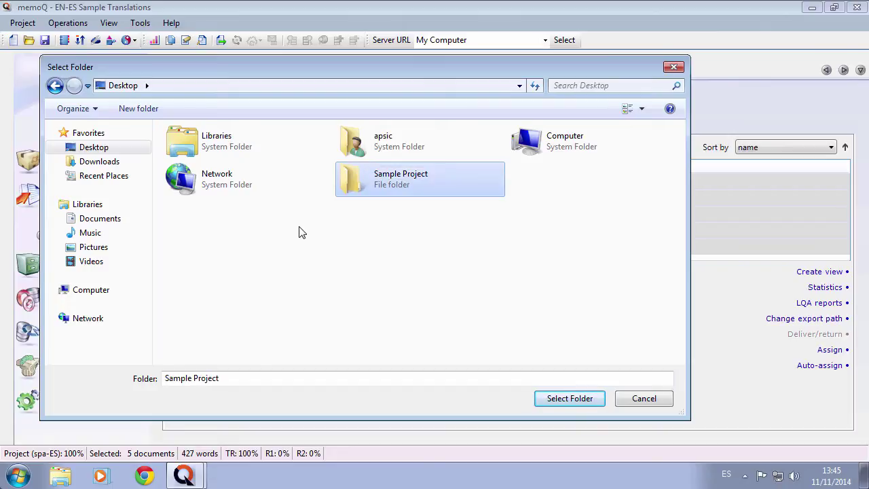
pyautogui.doubleClick(389, 178)
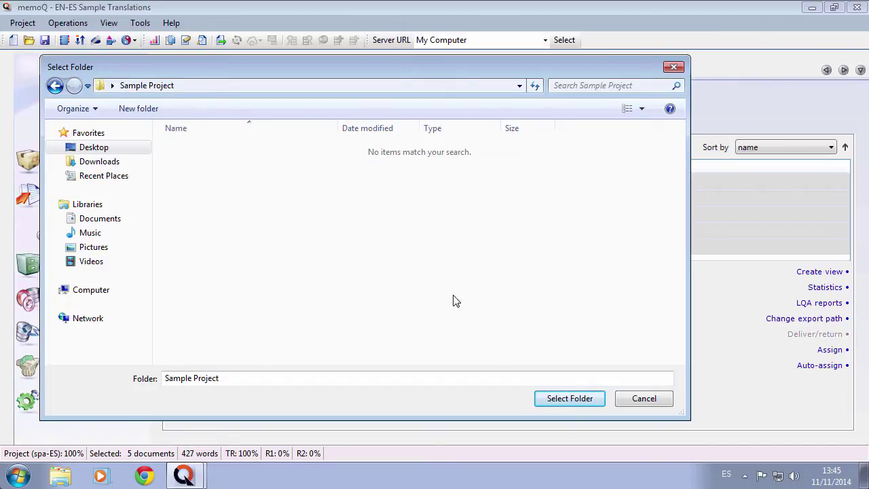
pyautogui.click(553, 398)
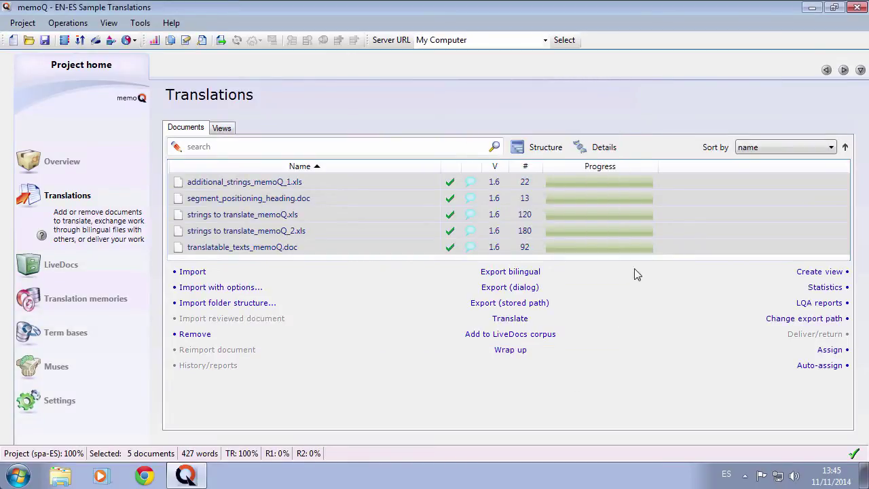
# Minimize memoQ, check the five spa-ES .mqxlz files in Sample Project, then close Explorer
pyautogui.click(813, 7)
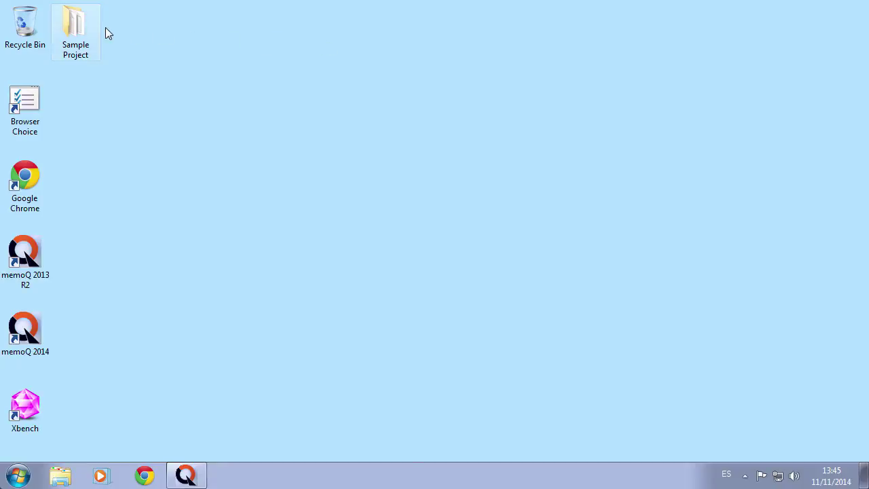
pyautogui.doubleClick(75, 24)
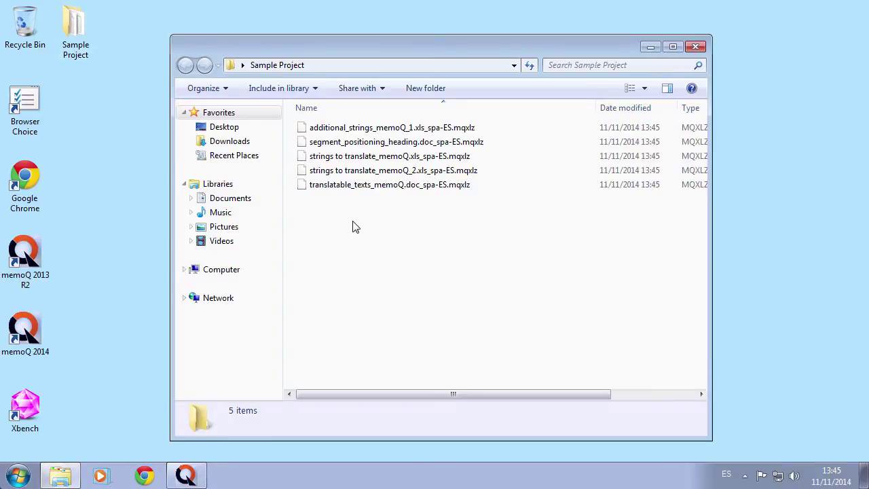
pyautogui.click(695, 48)
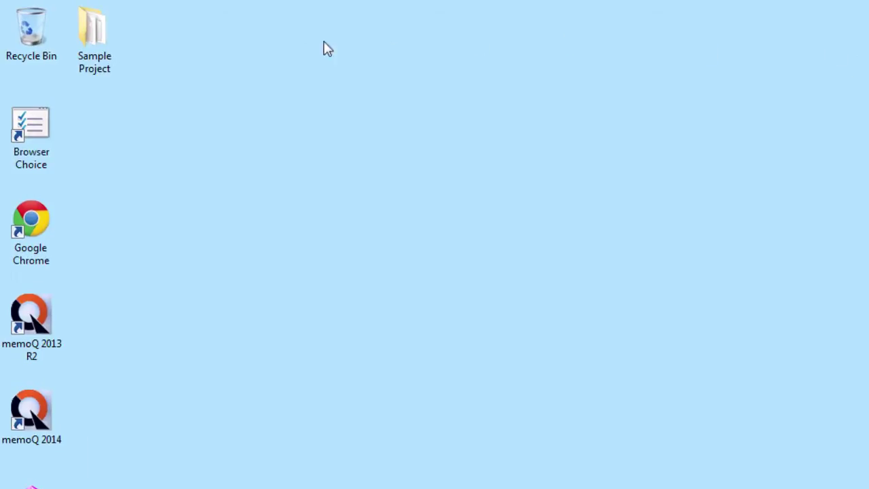
# Run QA in Xbench on the Sample Project folder and accept its project properties
pyautogui.rightClick(101, 32)
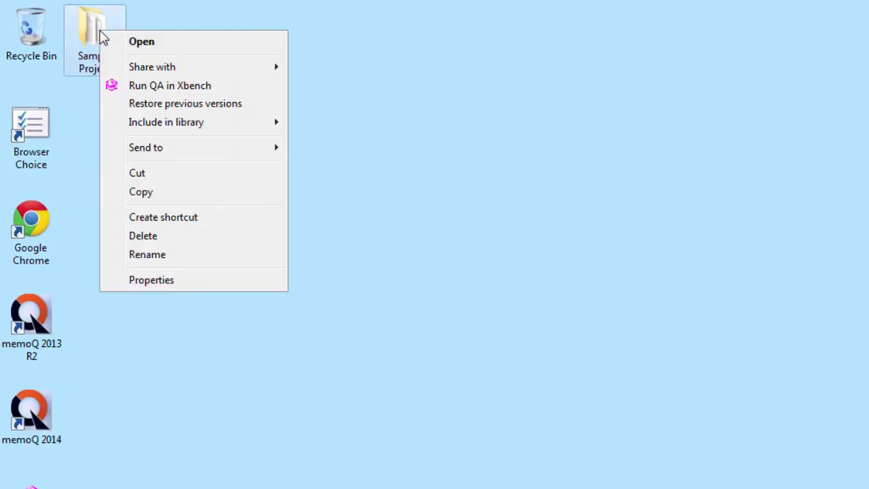
pyautogui.click(250, 93)
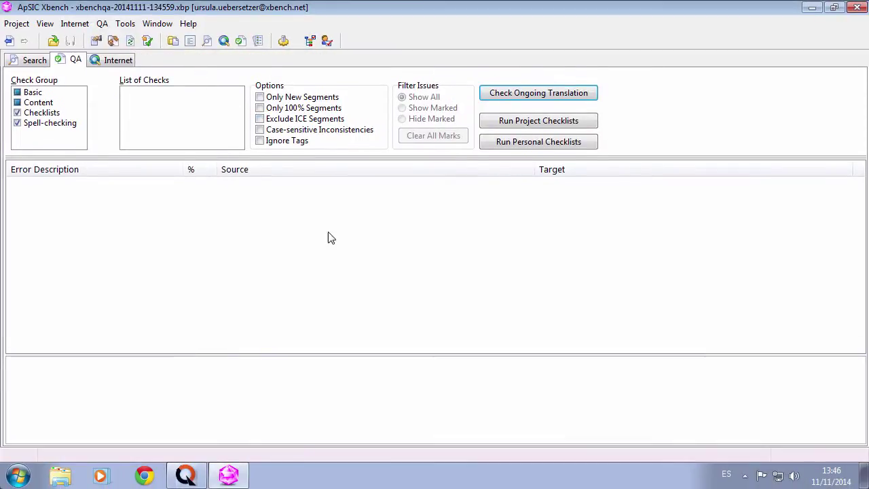
pyautogui.click(16, 24)
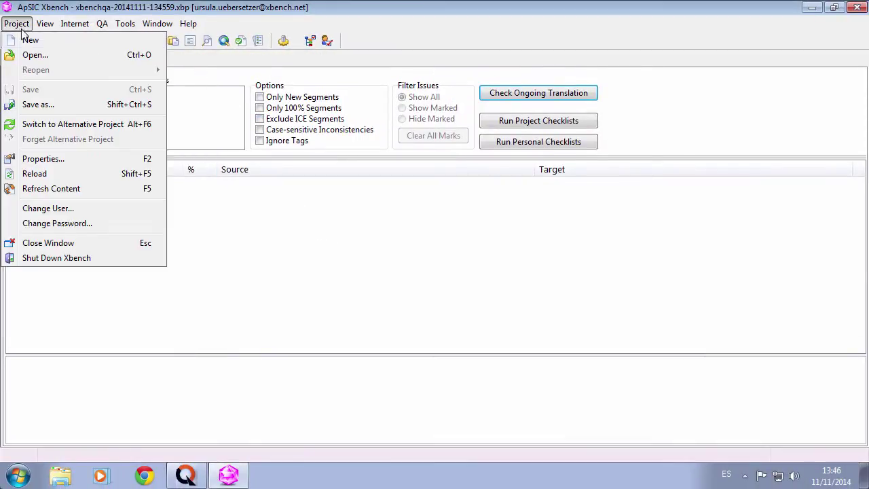
pyautogui.click(89, 162)
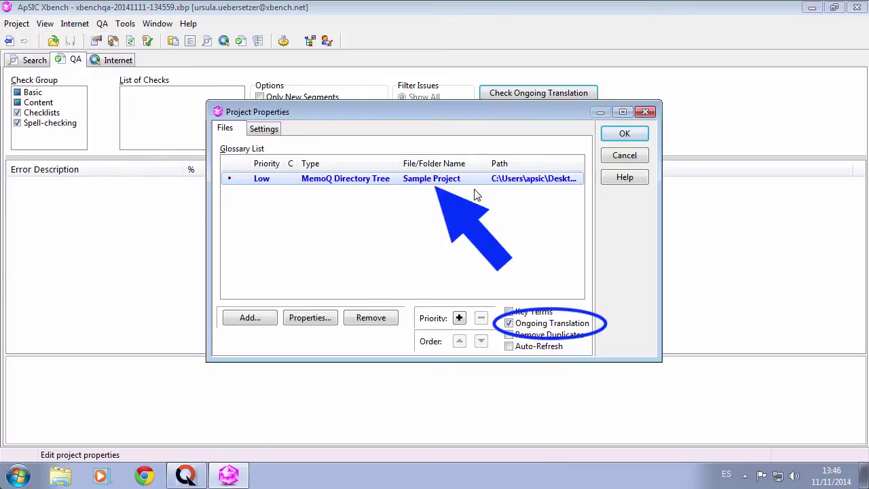
pyautogui.click(625, 135)
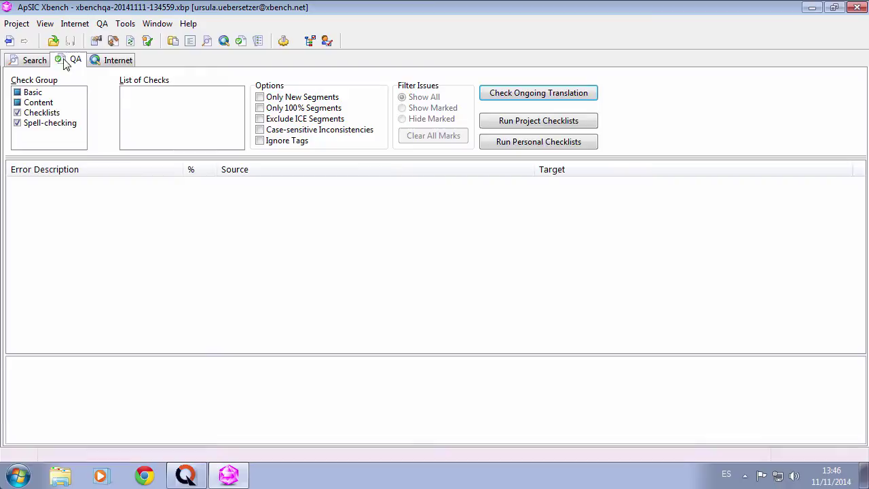
# Disable spell-checking, run QA on the ongoing translation, and bring up the Standard Backup issue's menu
pyautogui.click(16, 126)
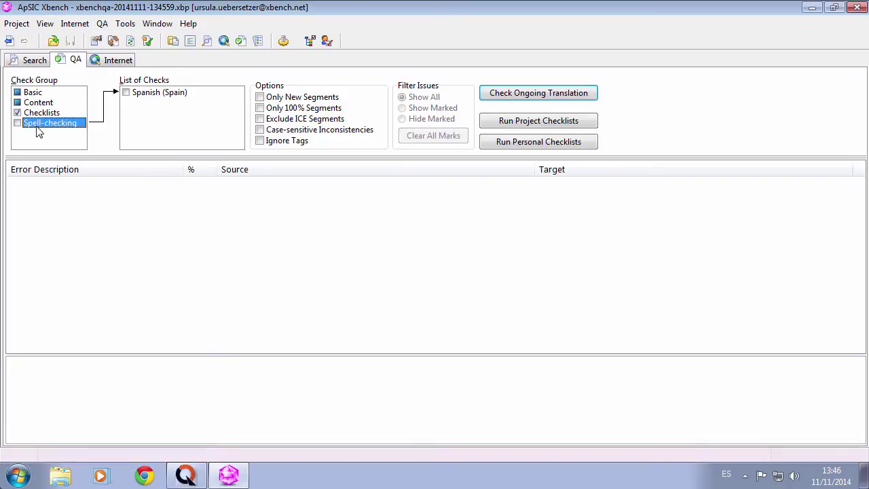
pyautogui.click(545, 97)
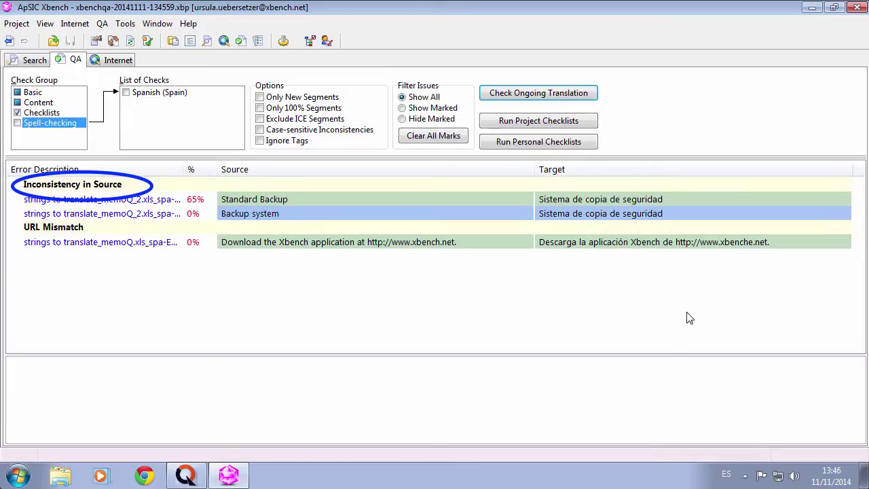
pyautogui.click(331, 199)
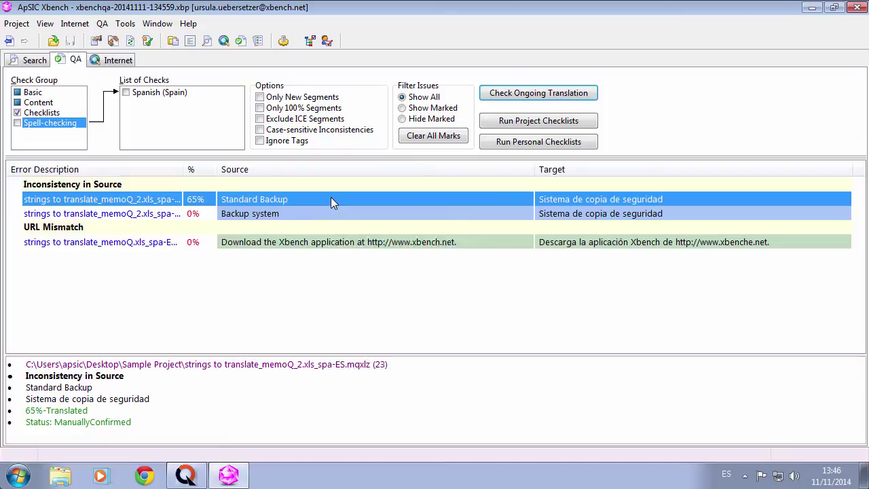
pyautogui.rightClick(333, 202)
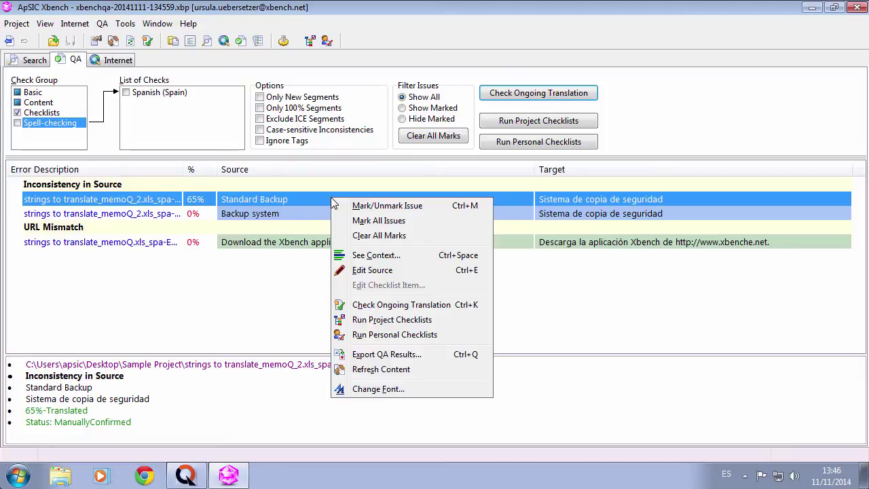
# Change segment 23's Standard Backup translation to 'Copia de seguridad estándar' and confirm it
pyautogui.click(440, 269)
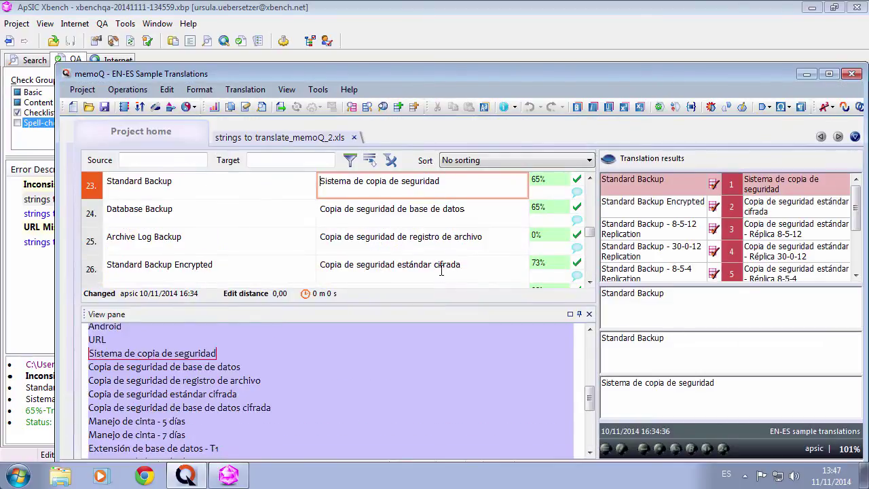
pyautogui.hotkey('ctrl', 'shift', 'Right')
pyautogui.hotkey('ctrl', 'shift', 'Right')
pyautogui.hotkey('shift', 'Right')
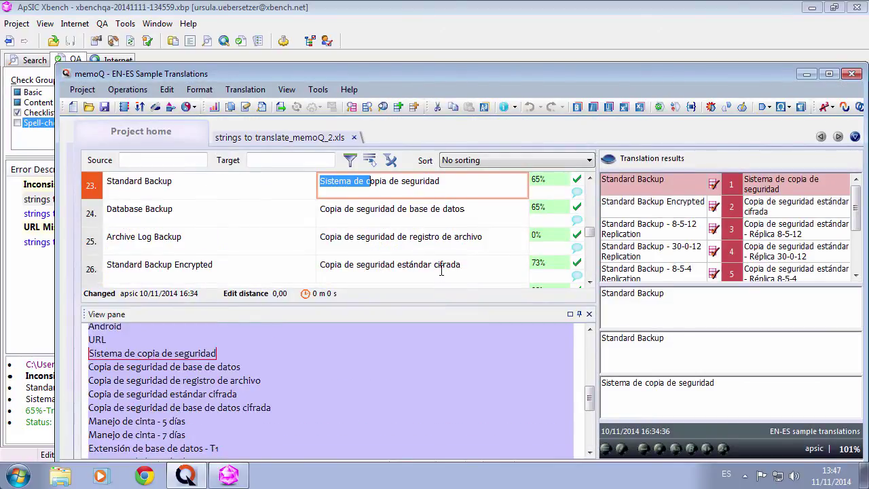
pyautogui.write('C')
pyautogui.hotkey('ctrl', 'Right')
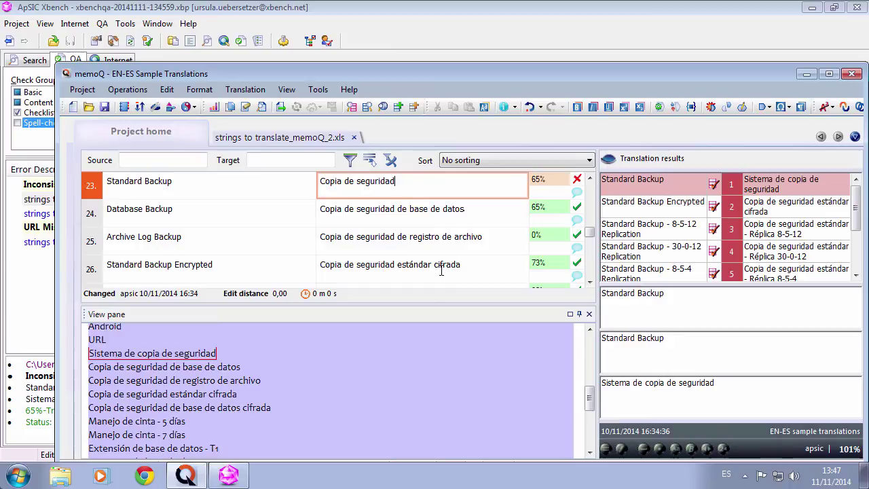
pyautogui.write('estándar')
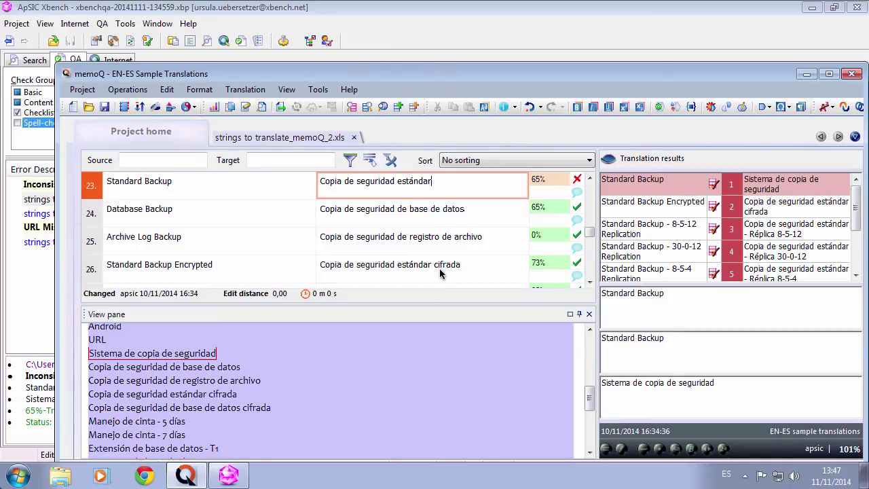
pyautogui.hotkey('ctrl', 'Return')
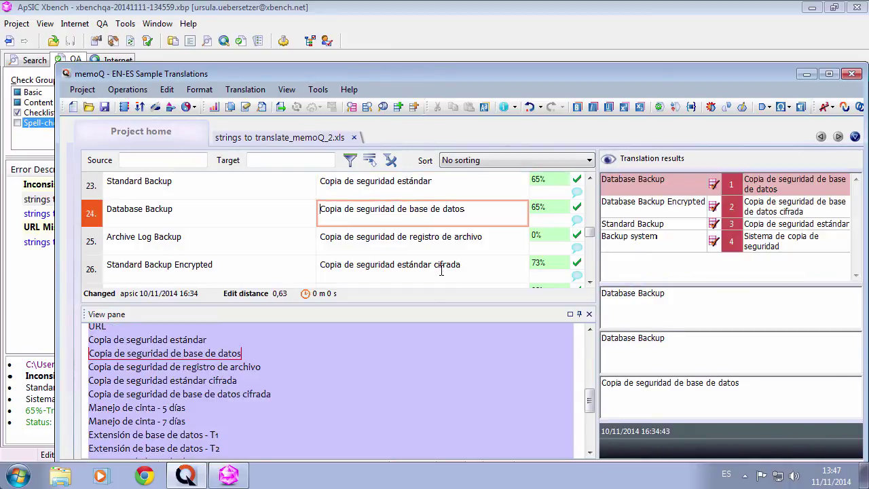
pyautogui.hotkey('alt', 'Tab')
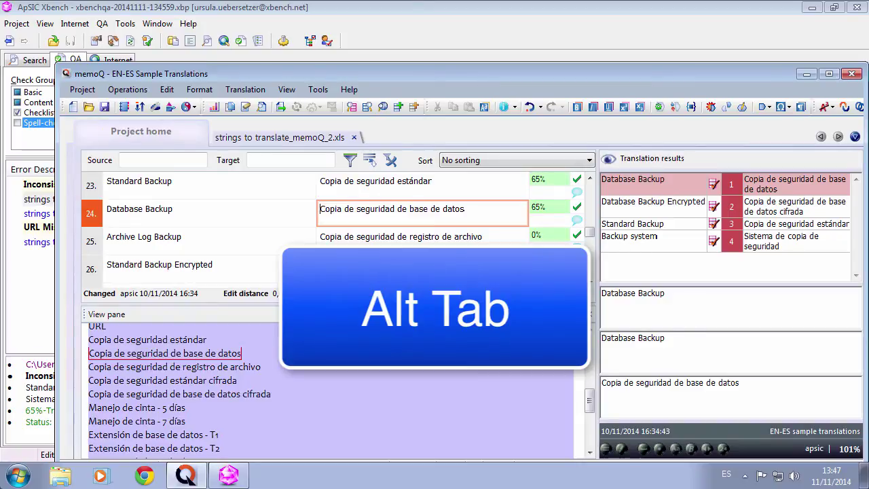
pyautogui.hotkey('alt', 'Tab')
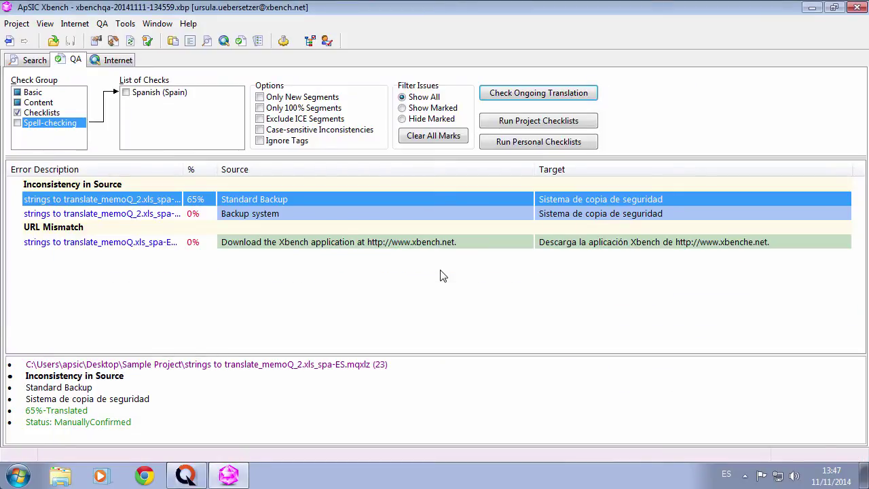
# Jump from the URL Mismatch entry to segment 12 of strings to translate_memoQ.xls in memoQ
pyautogui.click(346, 228)
pyautogui.click(346, 244)
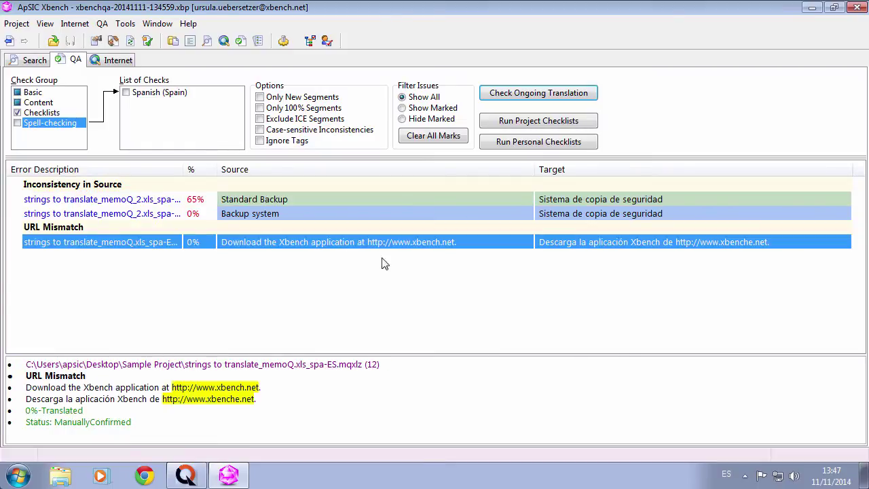
pyautogui.rightClick(467, 243)
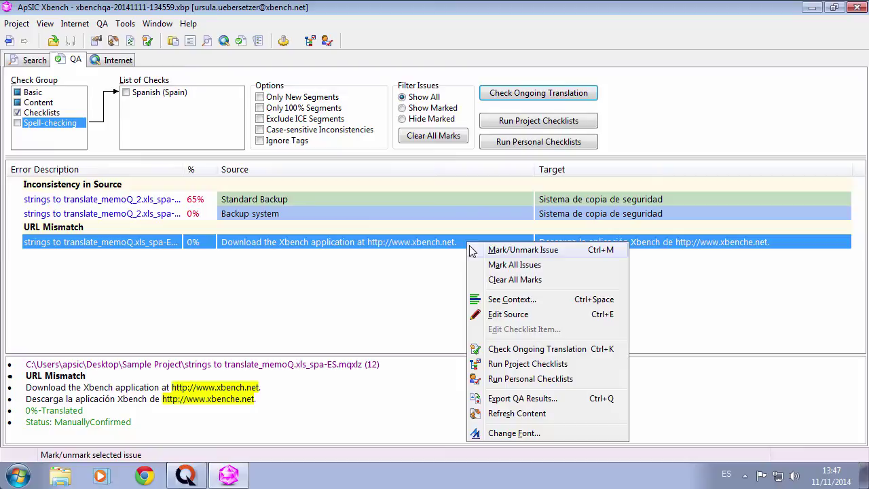
pyautogui.click(575, 314)
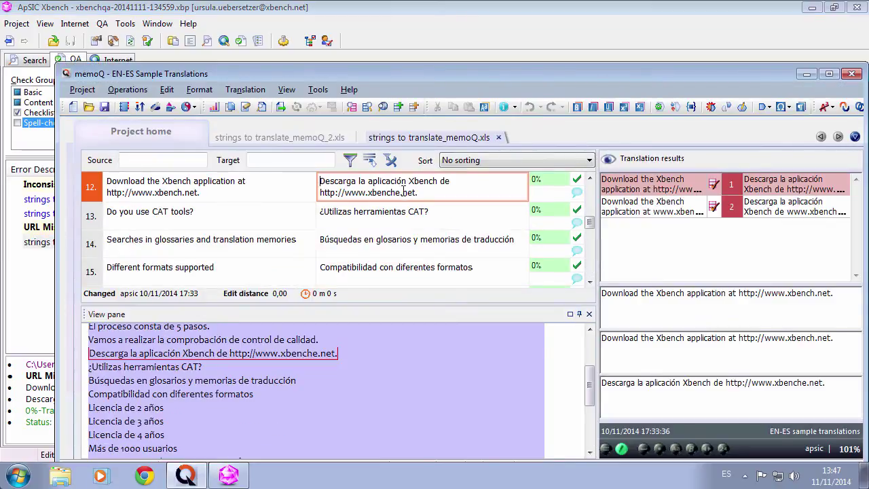
pyautogui.hotkey('shift', 'Right')
pyautogui.press('Delete')
pyautogui.hotkey('ctrl', 'Return')
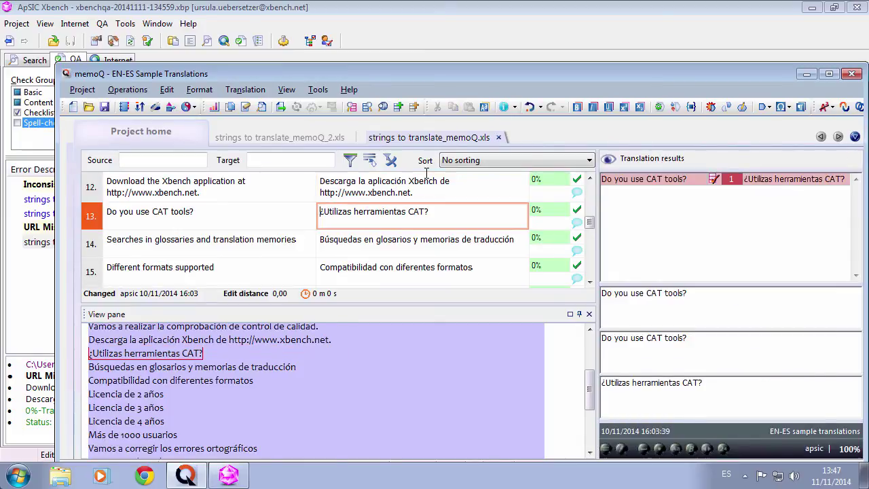
pyautogui.hotkey('alt', 'Tab')
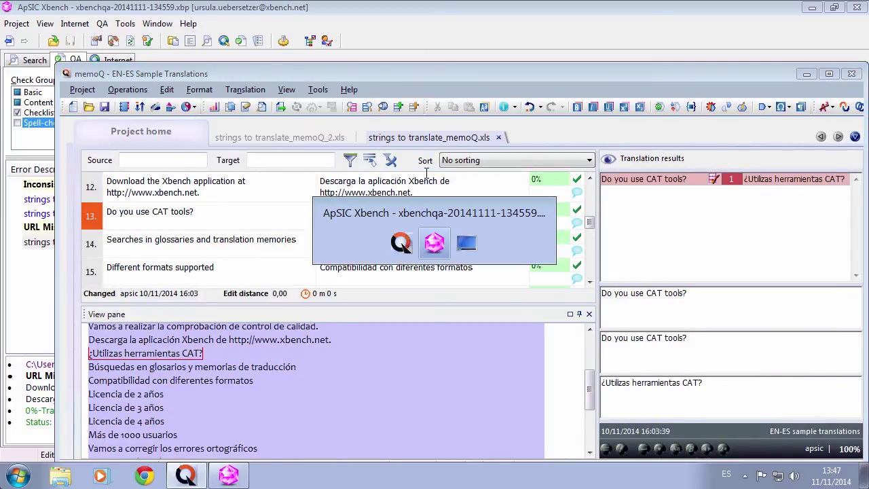
pyautogui.hotkey('alt', 'Tab')
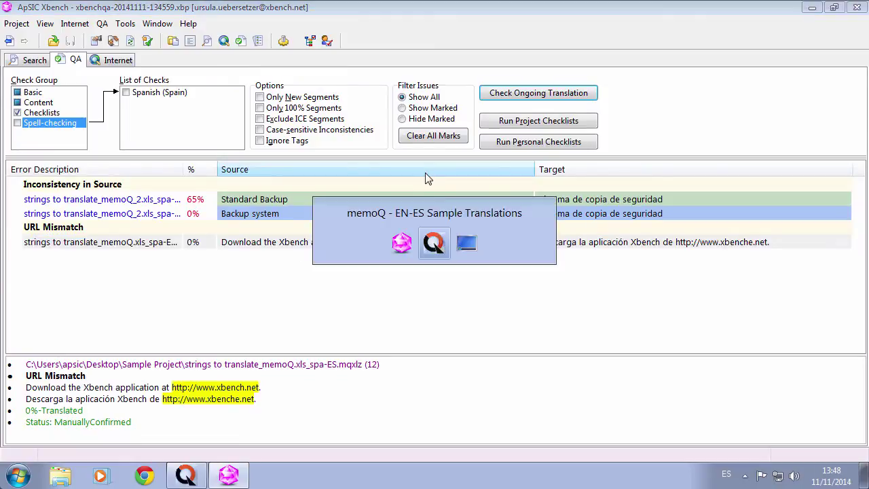
# Close both open documents and re-export all five into Sample Project, overwriting the old files
pyautogui.click(501, 138)
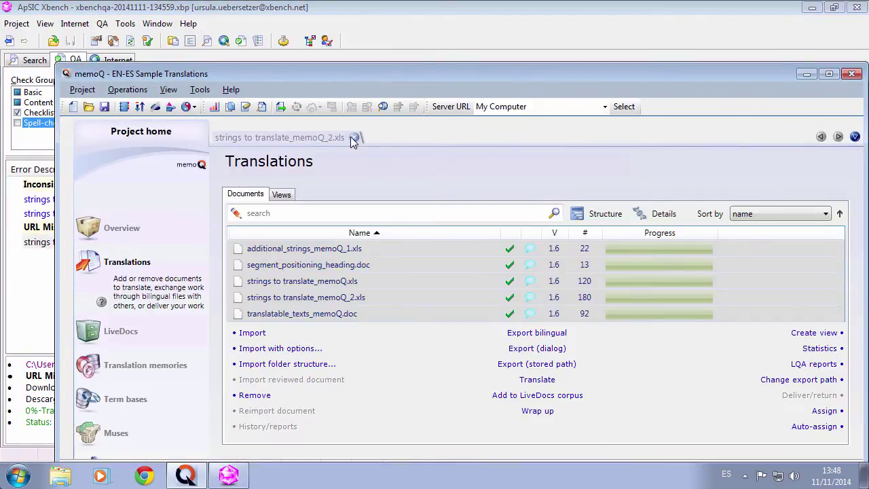
pyautogui.click(354, 138)
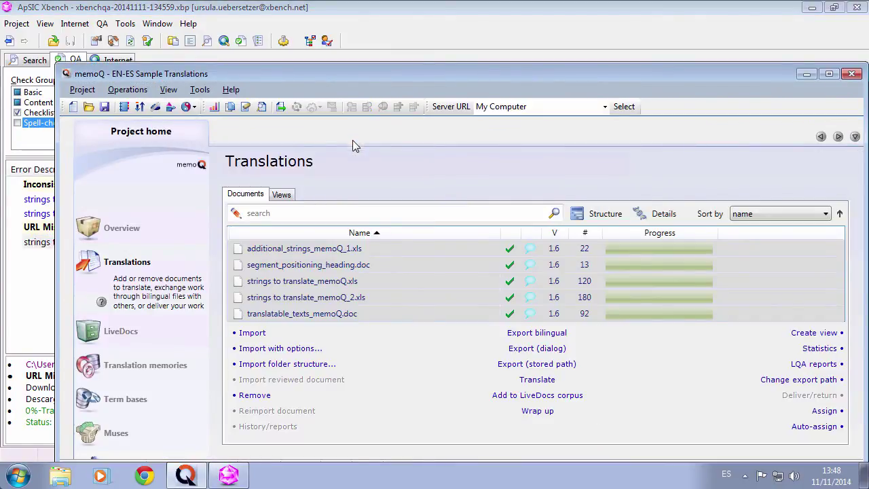
pyautogui.click(522, 338)
pyautogui.click(493, 387)
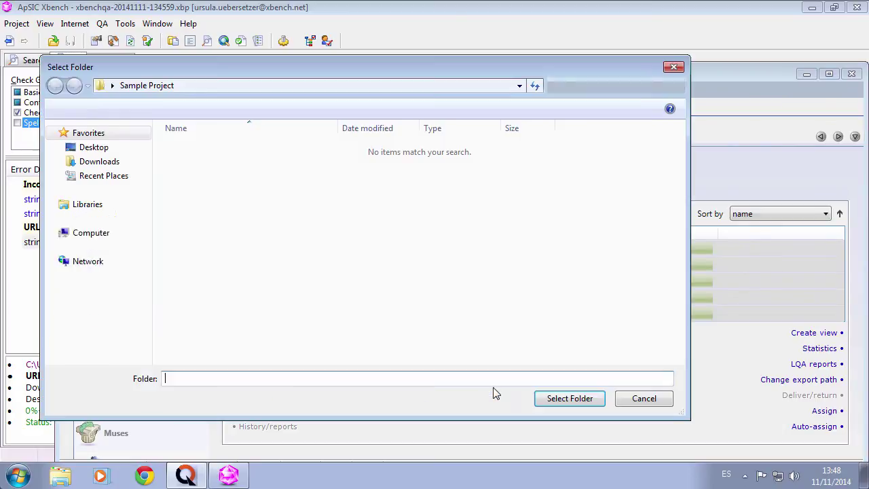
pyautogui.press('Return')
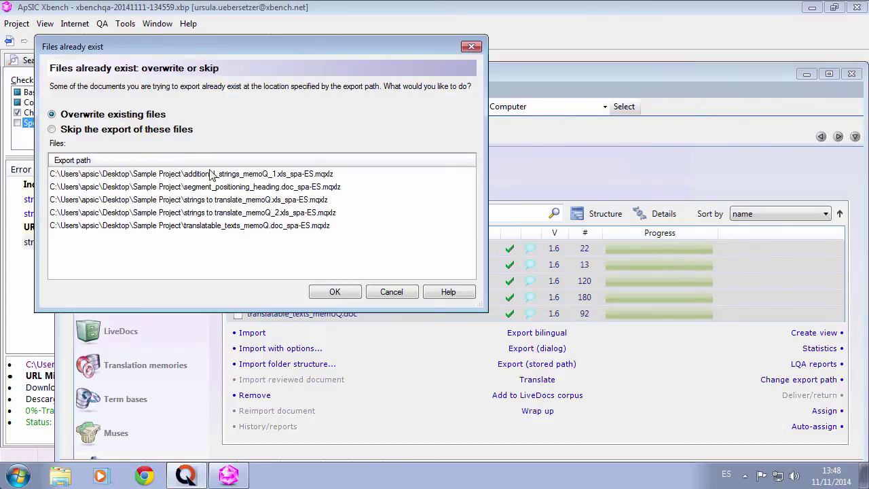
pyautogui.click(338, 292)
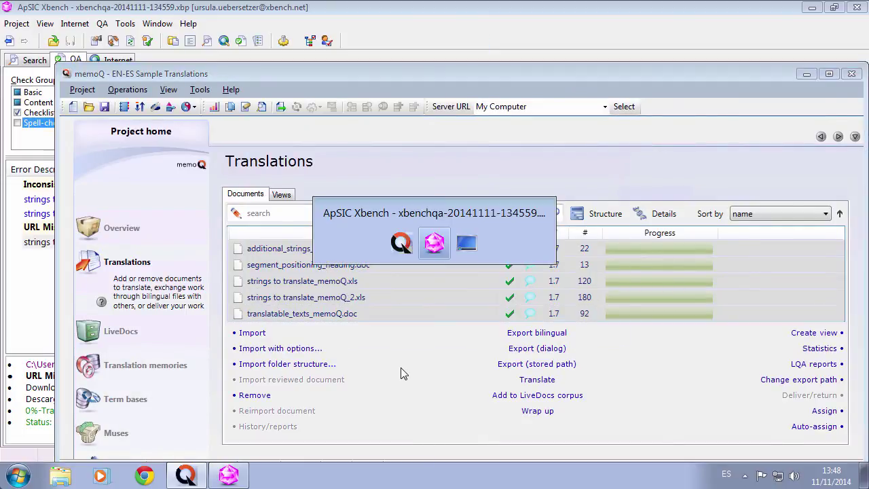
# Refresh the Xbench project content, rerun Check Ongoing Translation, and dismiss the no-errors message
pyautogui.hotkey('alt', 'Tab')
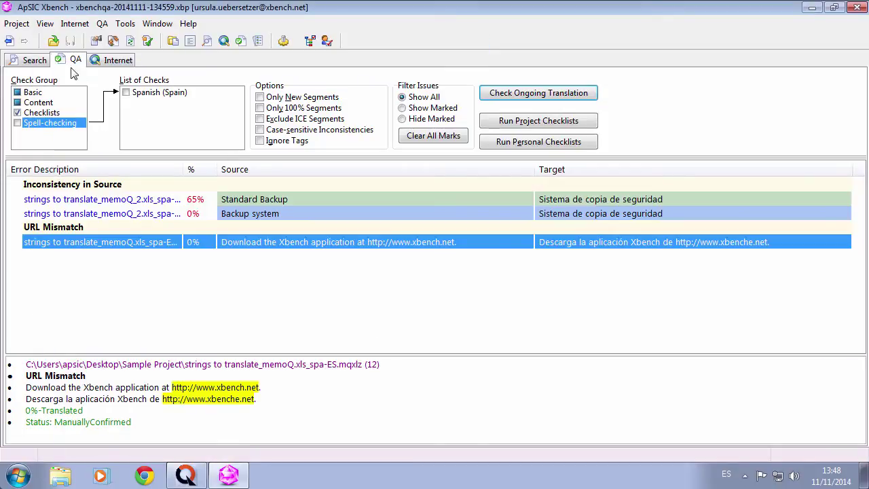
pyautogui.click(14, 25)
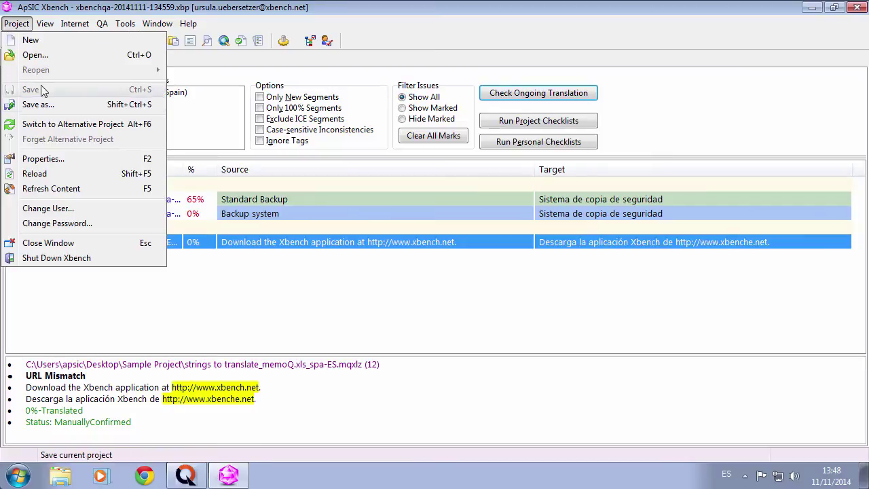
pyautogui.click(102, 190)
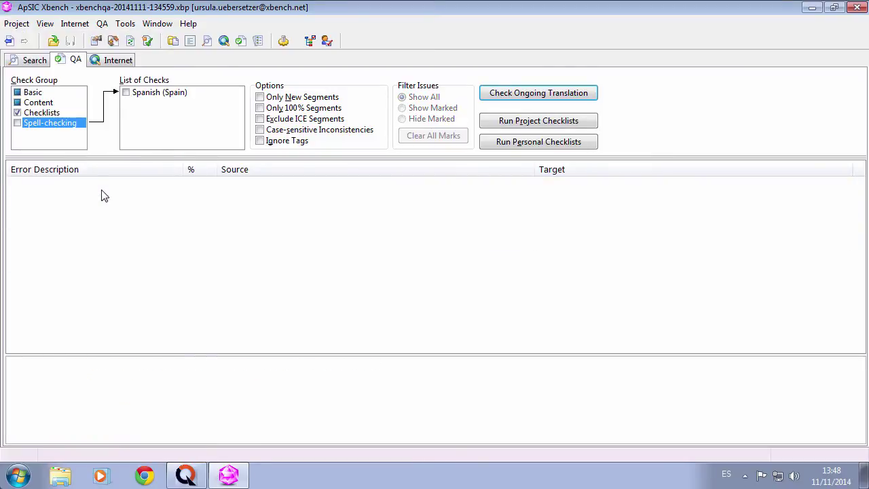
pyautogui.click(509, 99)
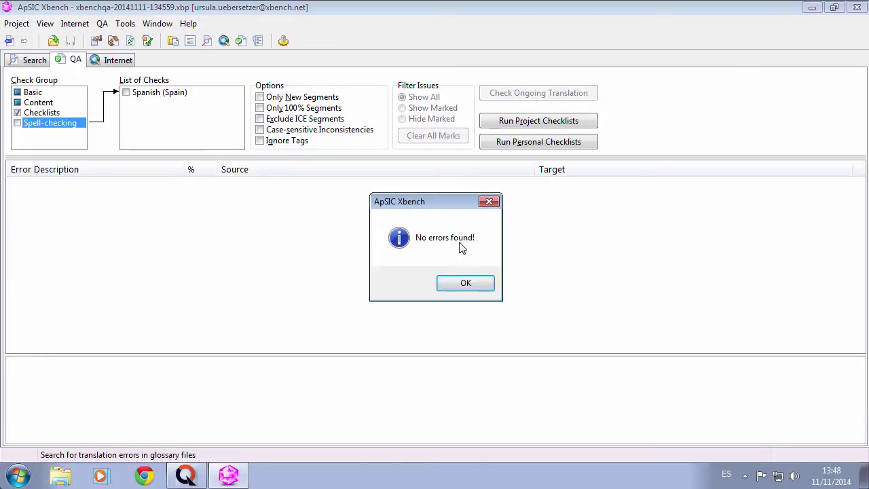
pyautogui.click(466, 283)
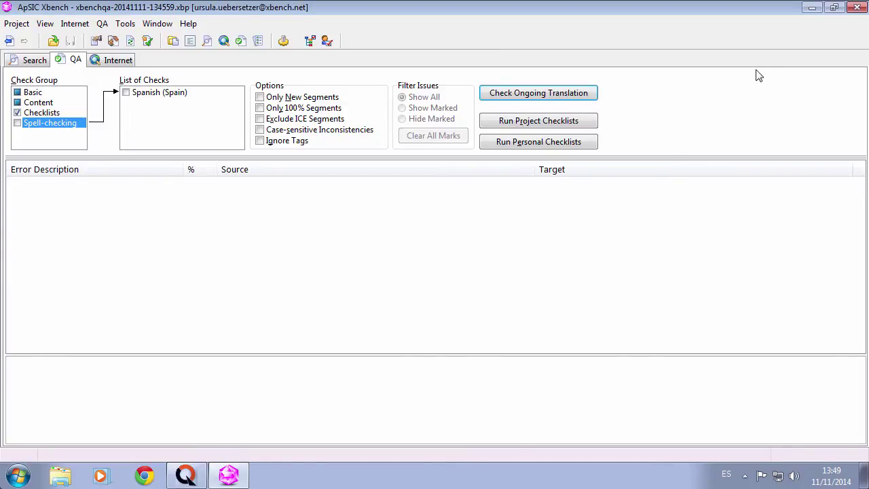
# Minimize Xbench and memoQ, select Glossary in Documents\Xbench_demo, and bring Xbench back
pyautogui.click(812, 8)
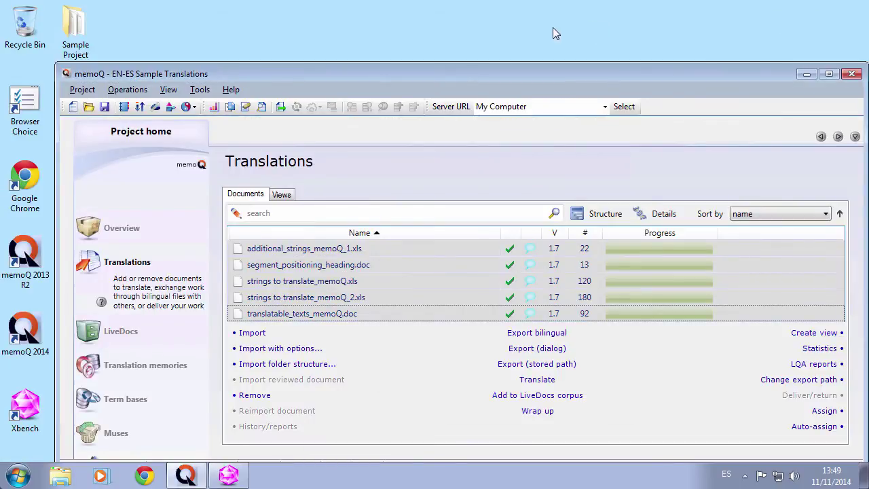
pyautogui.click(806, 74)
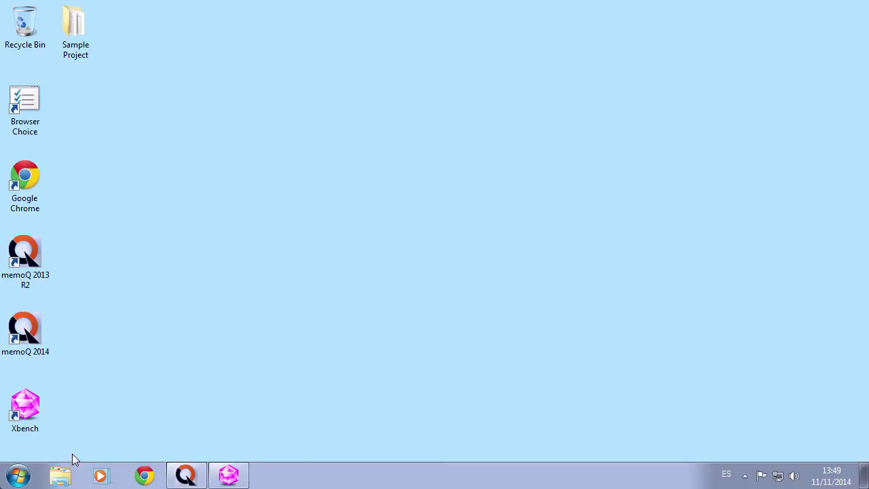
pyautogui.click(60, 475)
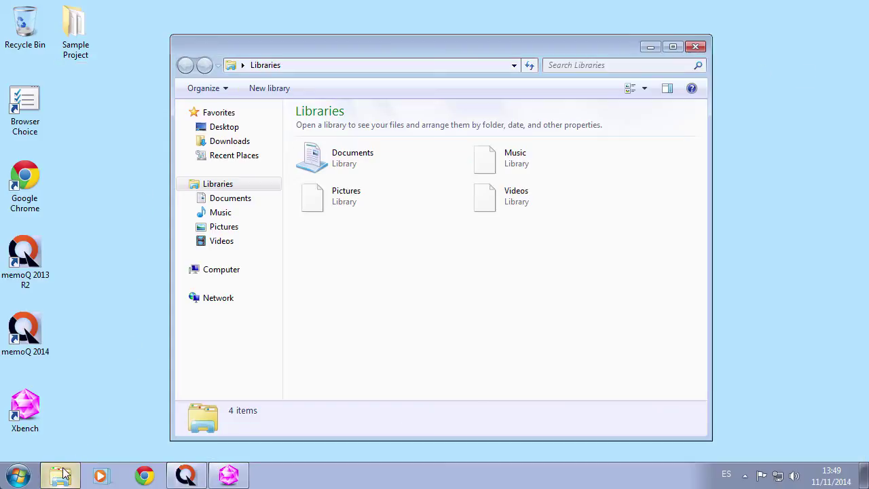
pyautogui.doubleClick(348, 165)
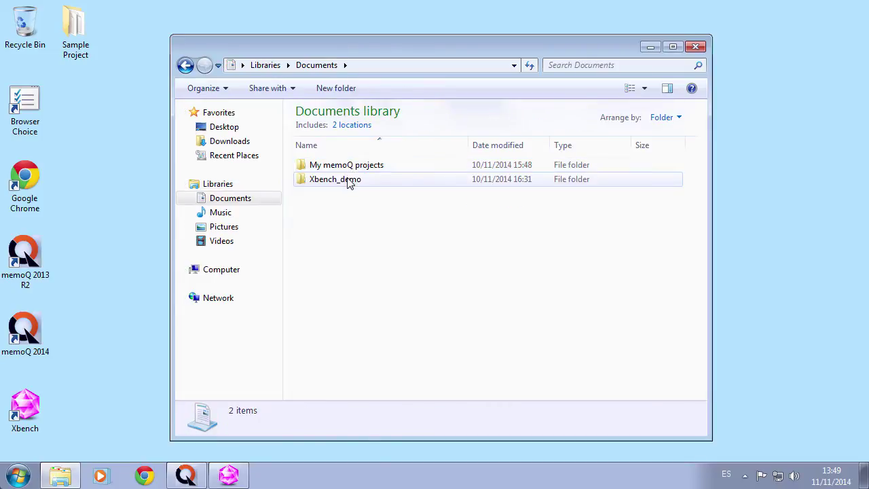
pyautogui.doubleClick(348, 179)
pyautogui.click(348, 180)
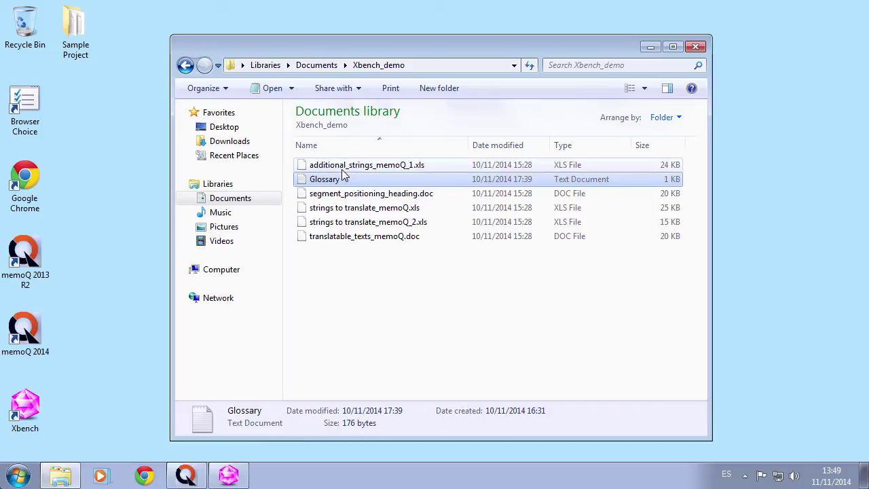
pyautogui.click(228, 475)
pyautogui.click(16, 23)
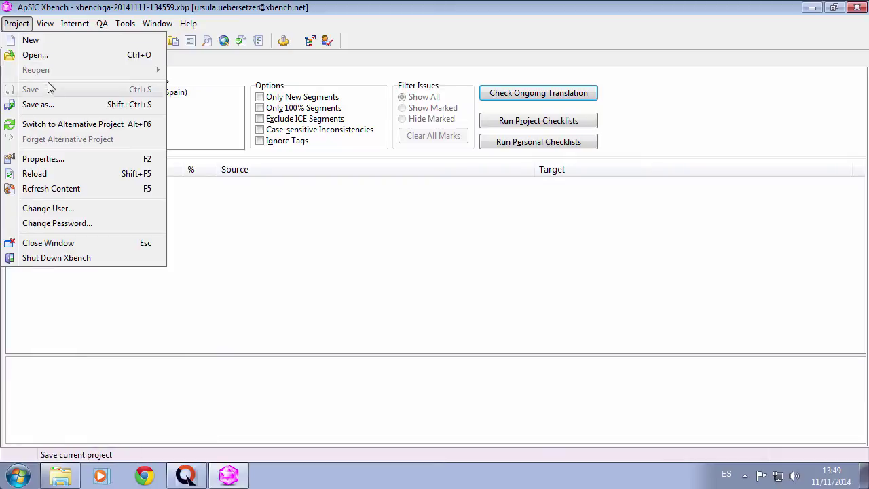
# Drag Glossary.txt into the project's Glossary List, mark it as Key Terms, and accept the properties
pyautogui.click(65, 160)
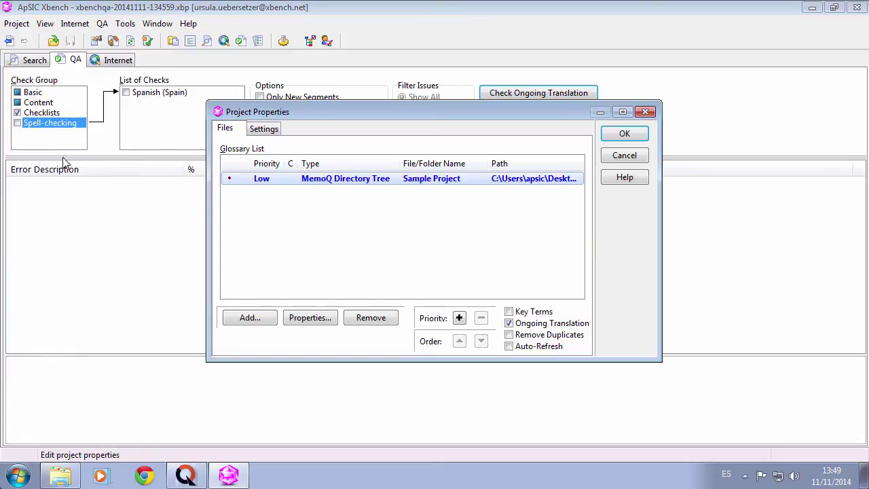
pyautogui.click(61, 475)
pyautogui.moveTo(554, 47); pyautogui.dragTo(707, 29)
pyautogui.moveTo(479, 162); pyautogui.dragTo(288, 246)
pyautogui.click(398, 317)
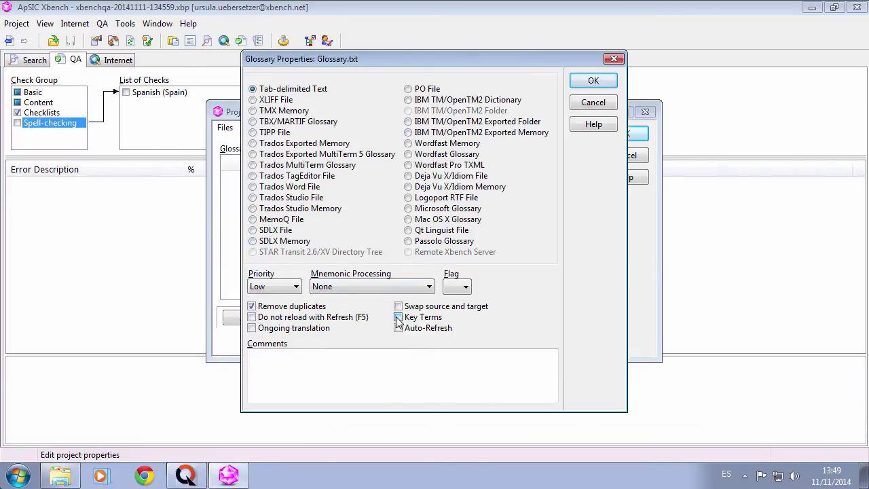
pyautogui.click(594, 82)
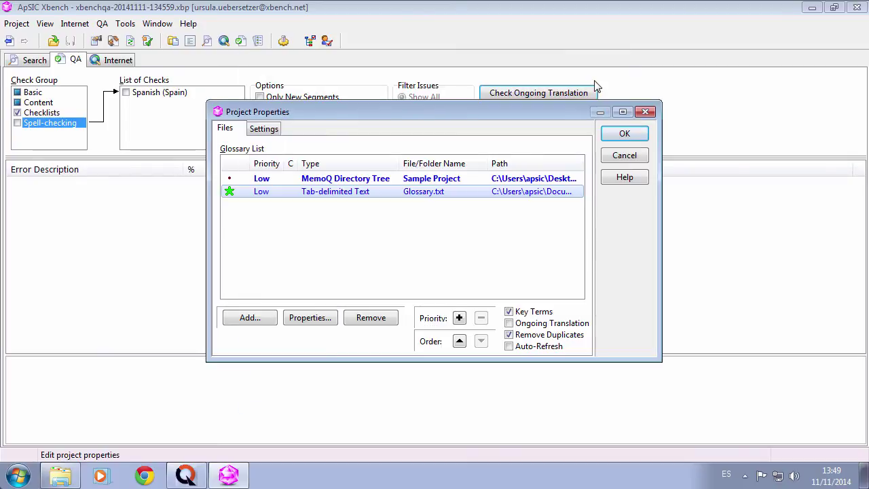
pyautogui.click(624, 134)
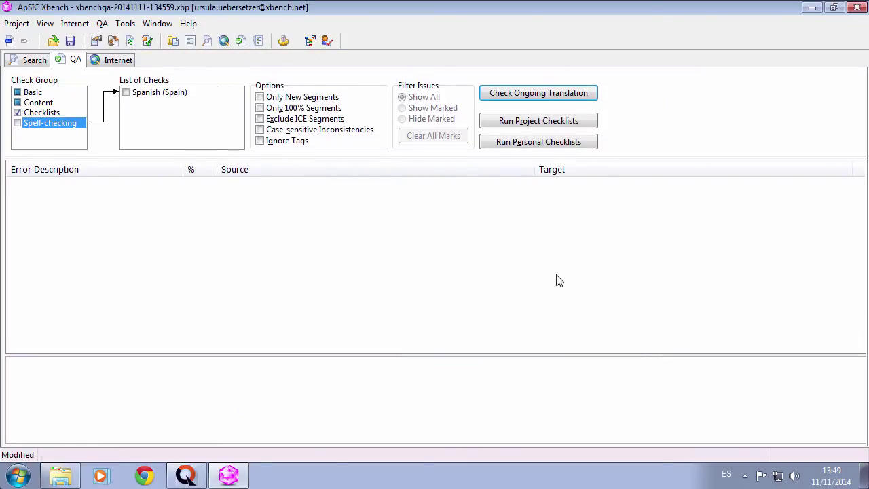
# Run the ongoing-translation check and open the backup key-term mismatch segment in memoQ
pyautogui.click(579, 97)
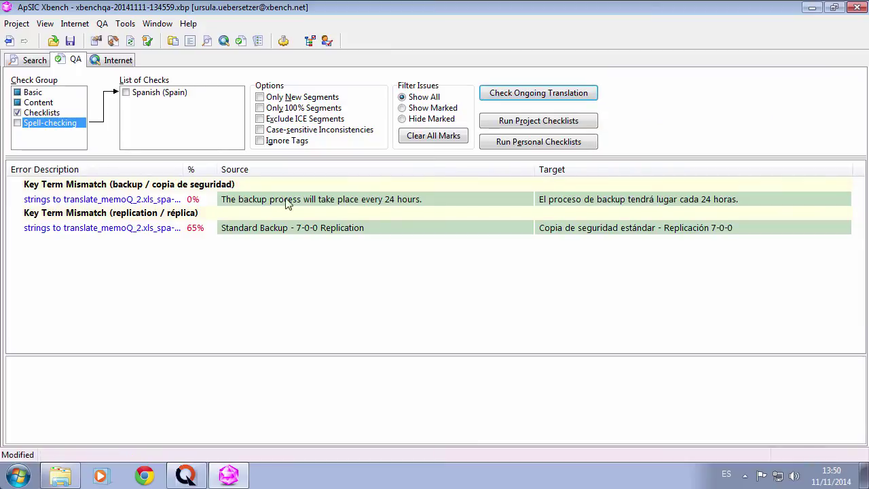
pyautogui.click(422, 201)
pyautogui.rightClick(436, 197)
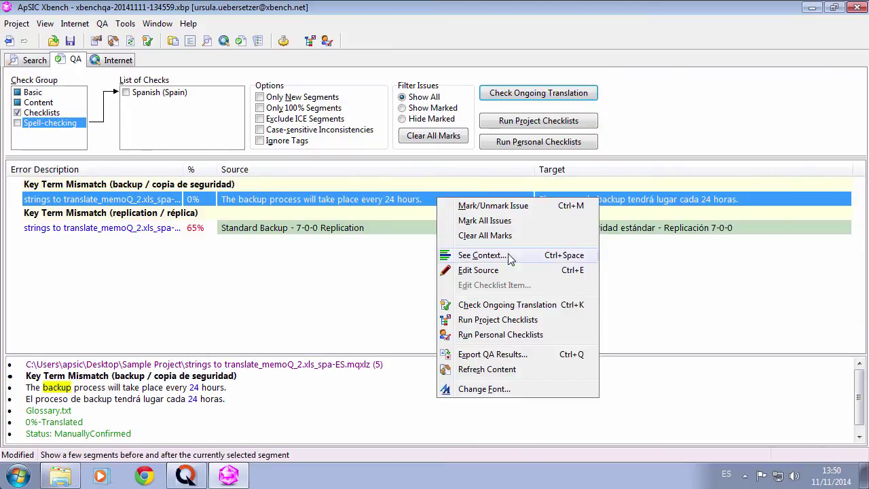
pyautogui.click(523, 270)
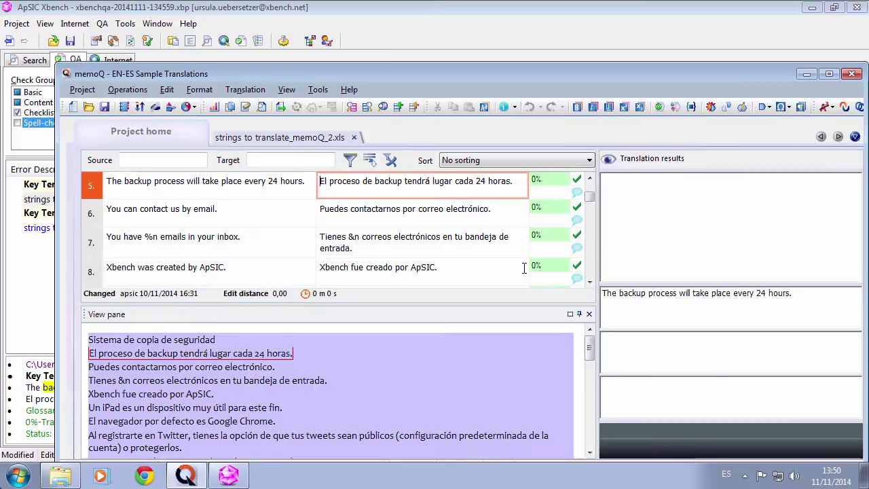
# Correct segment 5 to 'copia de seguridad', confirm it, then select the replication mismatch in Xbench
pyautogui.write('copia de seguridad')
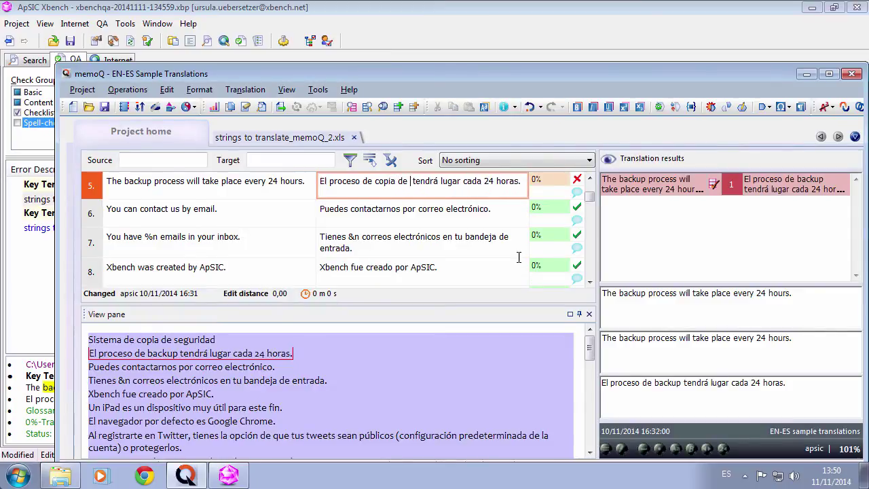
pyautogui.hotkey('ctrl', 'Return')
pyautogui.hotkey('alt', 'Tab')
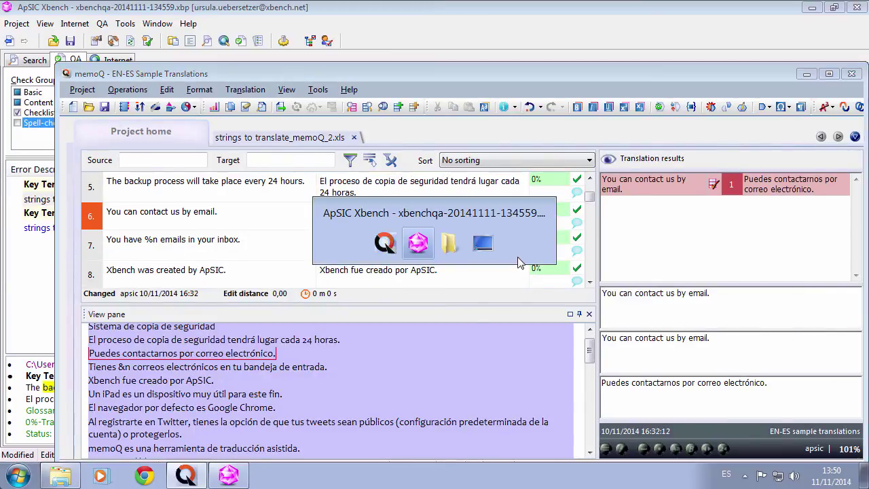
pyautogui.click(213, 214)
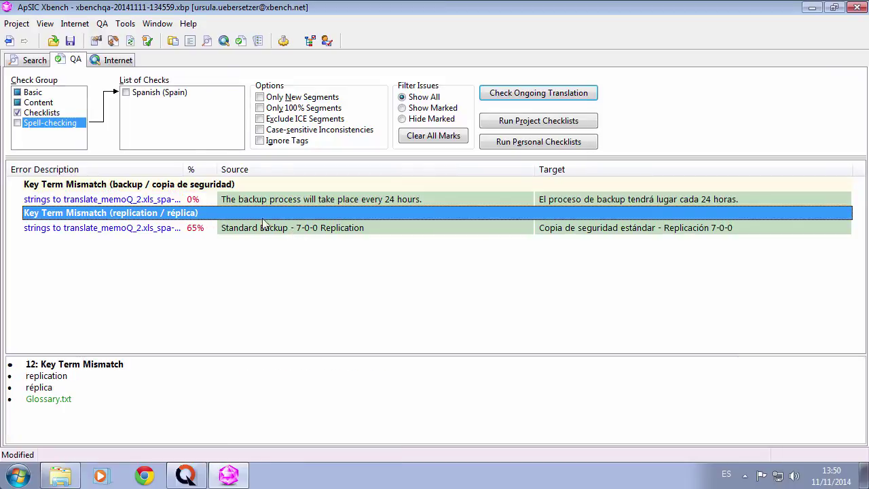
# Edit segment 34 in memoQ, changing Replicación to Réplica, confirm it, and return to Xbench
pyautogui.click(265, 228)
pyautogui.rightClick(382, 228)
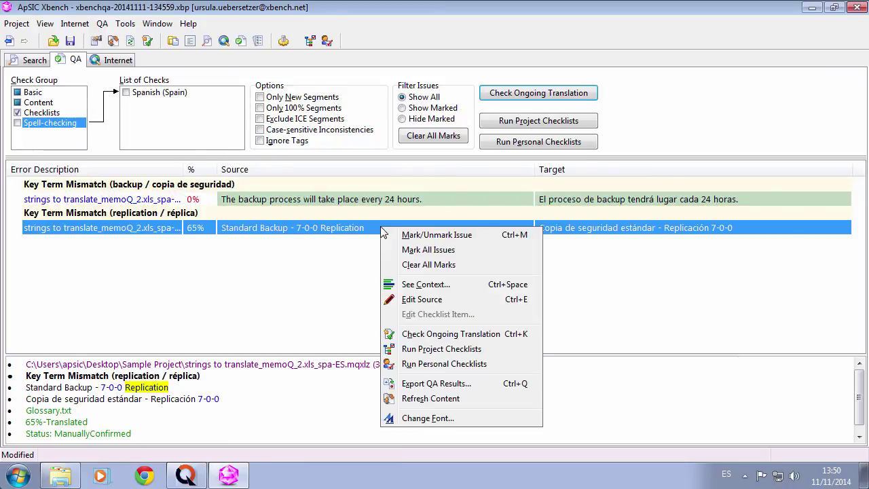
pyautogui.click(455, 303)
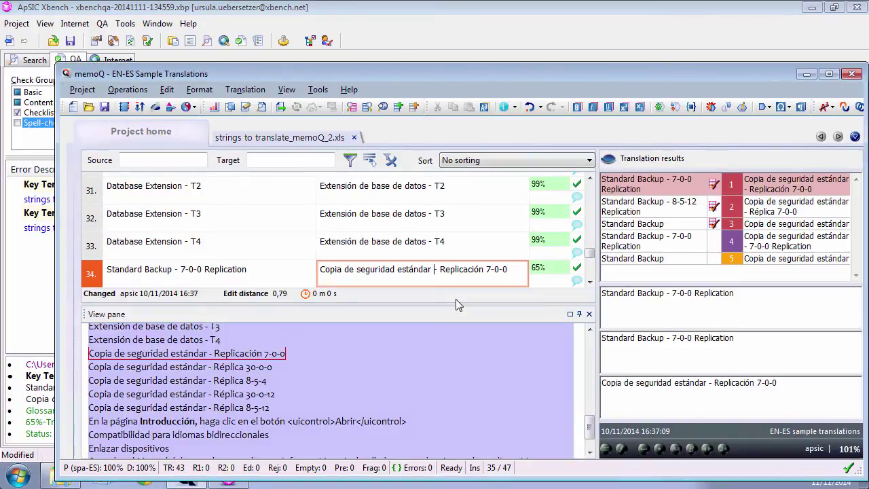
pyautogui.press('Delete')
pyautogui.write('é')
pyautogui.press('Right')
pyautogui.press('Right')
pyautogui.press('Right')
pyautogui.press('Right')
pyautogui.press('Right')
pyautogui.press('Delete')
pyautogui.press('Delete')
pyautogui.press('Delete')
pyautogui.press('Delete')
pyautogui.hotkey('ctrl', 'Return')
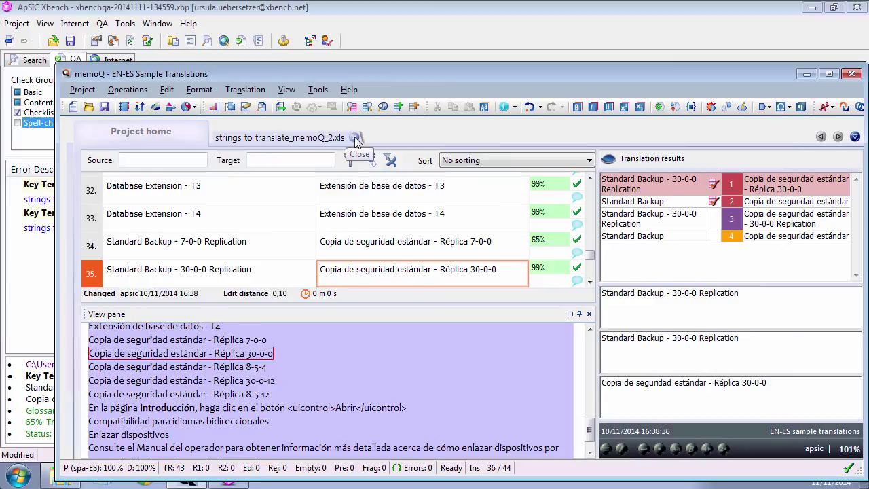
pyautogui.hotkey('alt', 'Tab')
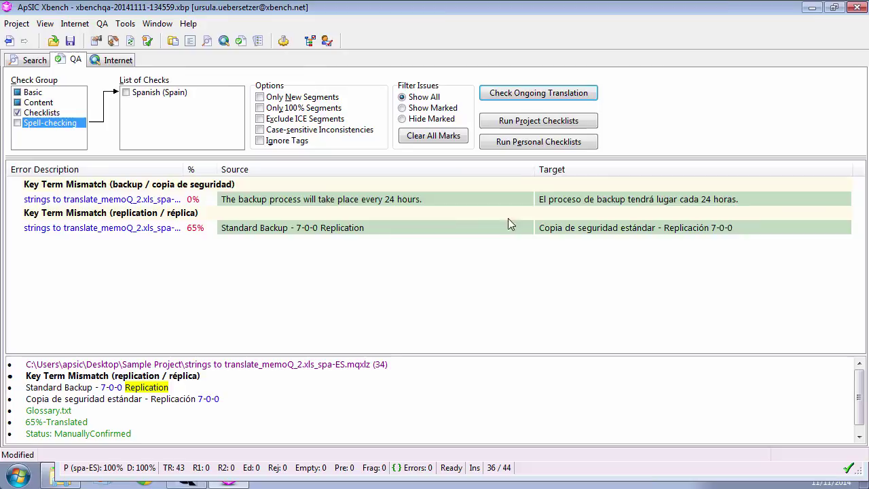
# Minimize the Xbench and Explorer windows to reveal the desktop
pyautogui.click(811, 10)
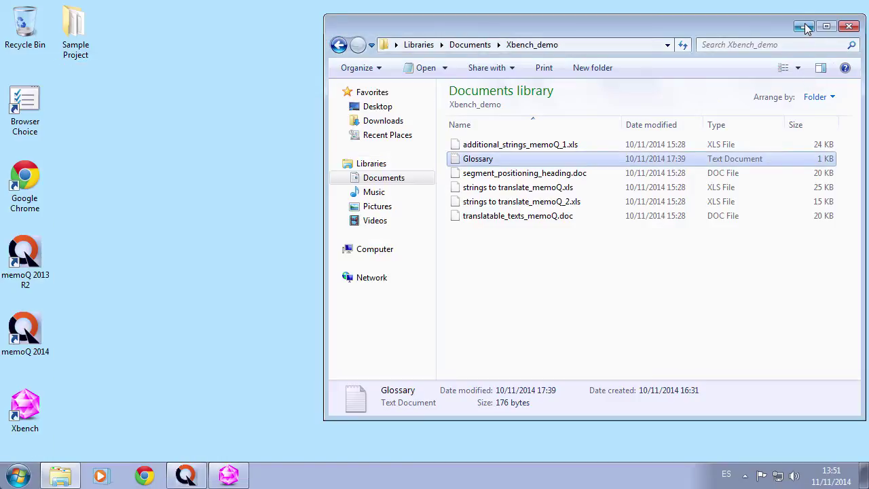
pyautogui.click(804, 26)
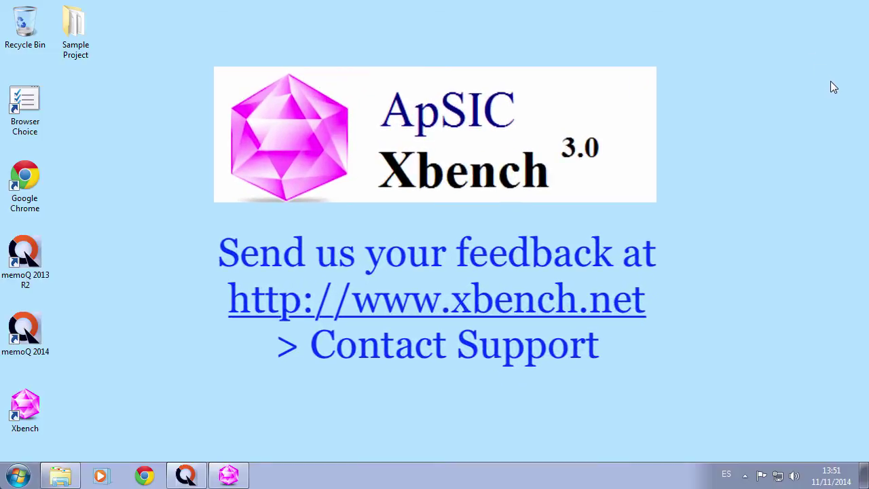